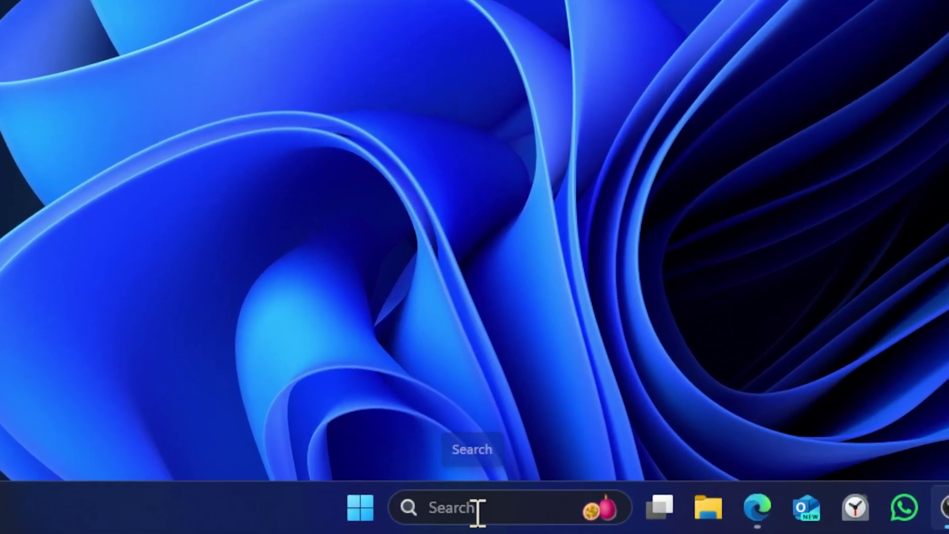
Step: Search for 'services', launch the Services console and jump to the vgc entry
{"action": "left_click", "coordinate": [388, 523]}
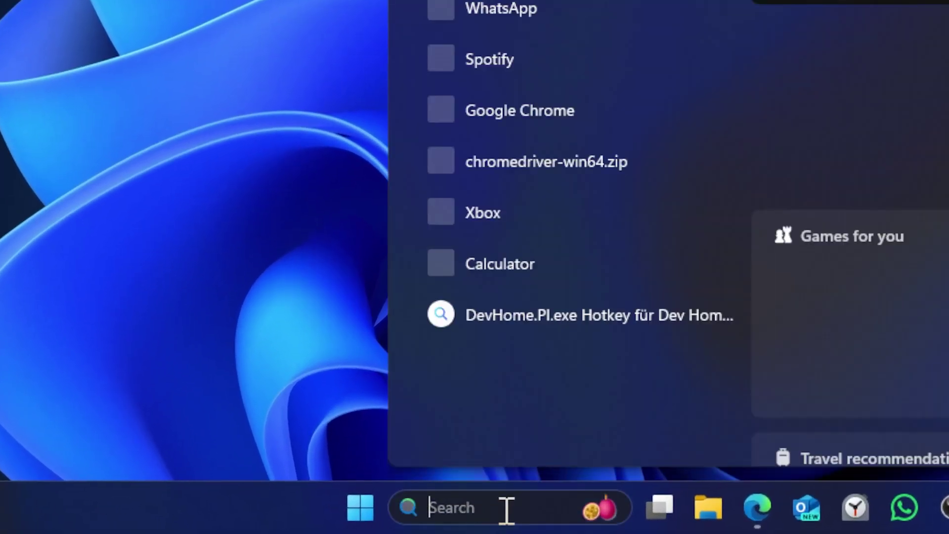
{"action": "type", "text": "services"}
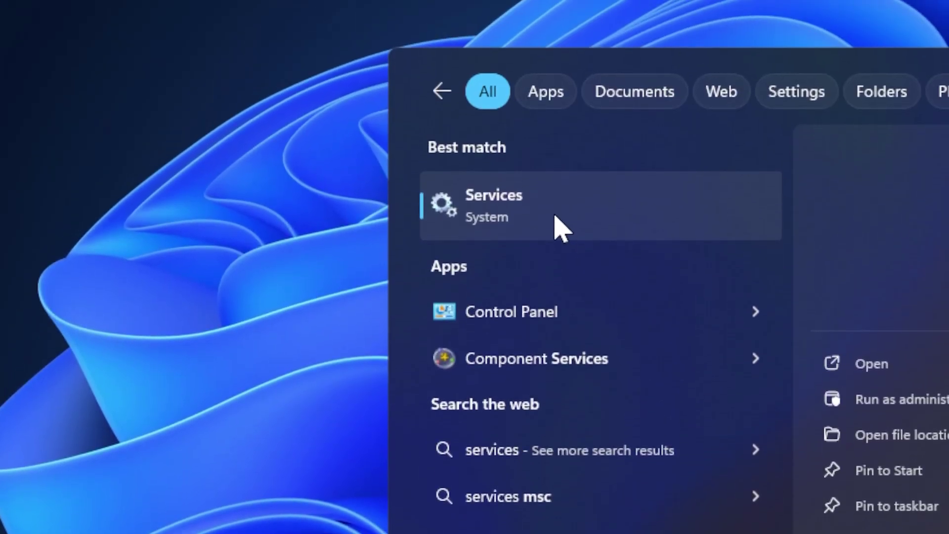
{"action": "left_click", "coordinate": [555, 216]}
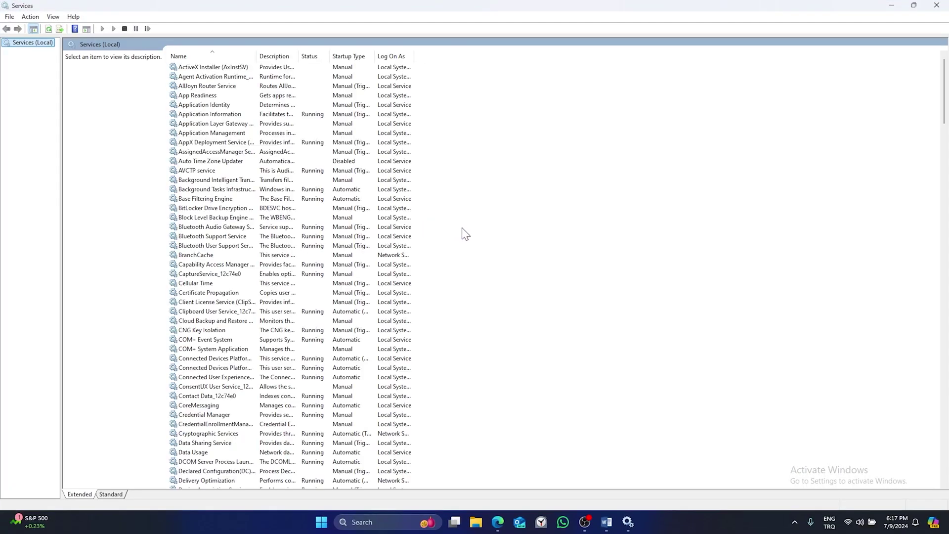
{"action": "key", "text": "Tab"}
{"action": "key", "text": "v"}
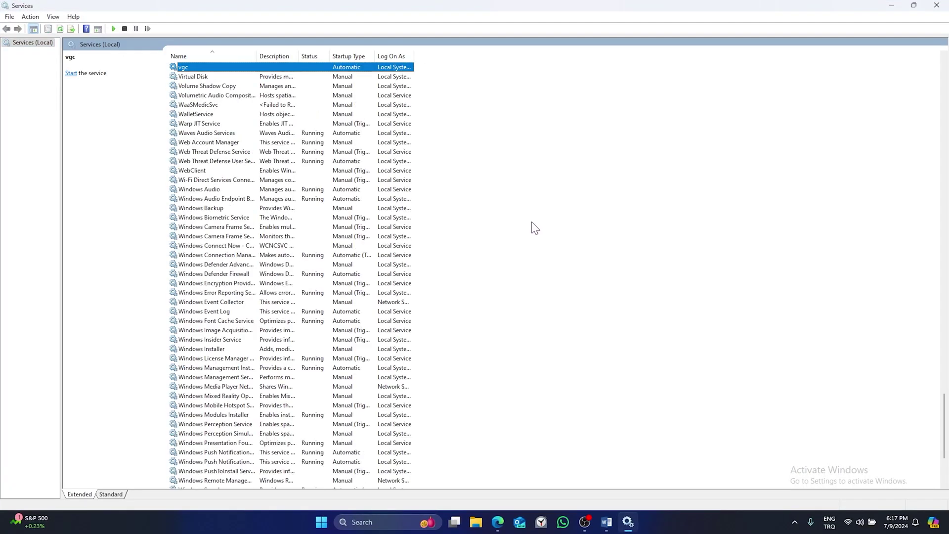
{"action": "scroll", "coordinate": [199, 143], "scroll_direction": "up", "scroll_amount": 3}
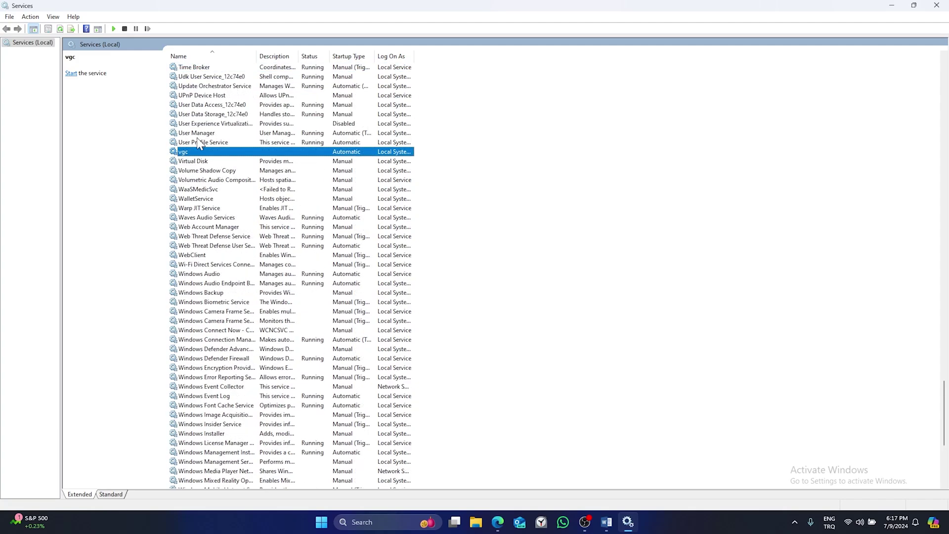
Step: In vgc's properties, set startup type to Automatic, start the service, and apply
{"action": "right_click", "coordinate": [192, 148]}
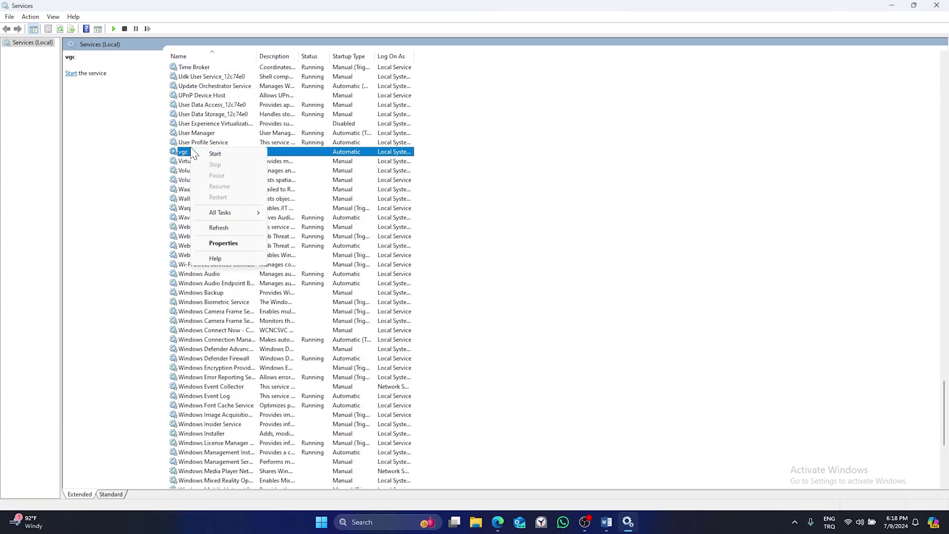
{"action": "left_click", "coordinate": [217, 243]}
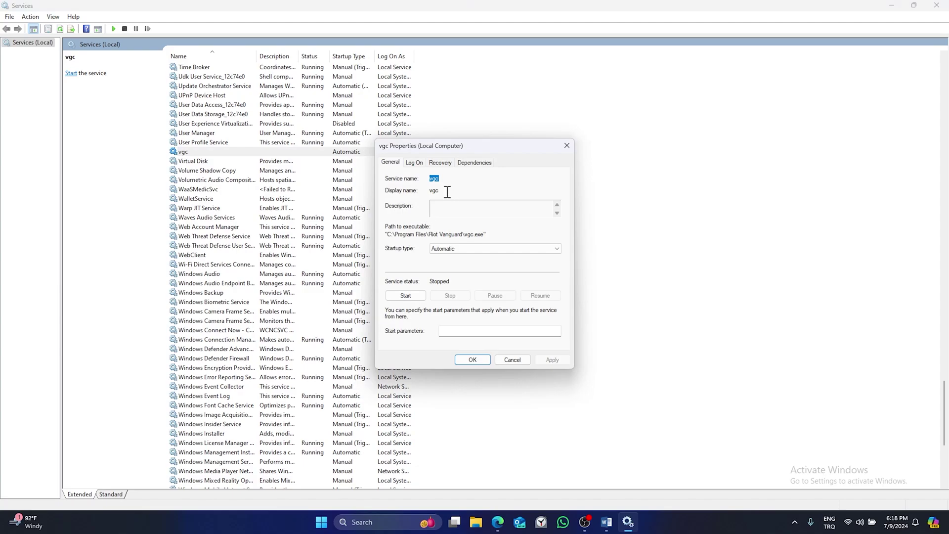
{"action": "left_click", "coordinate": [444, 247]}
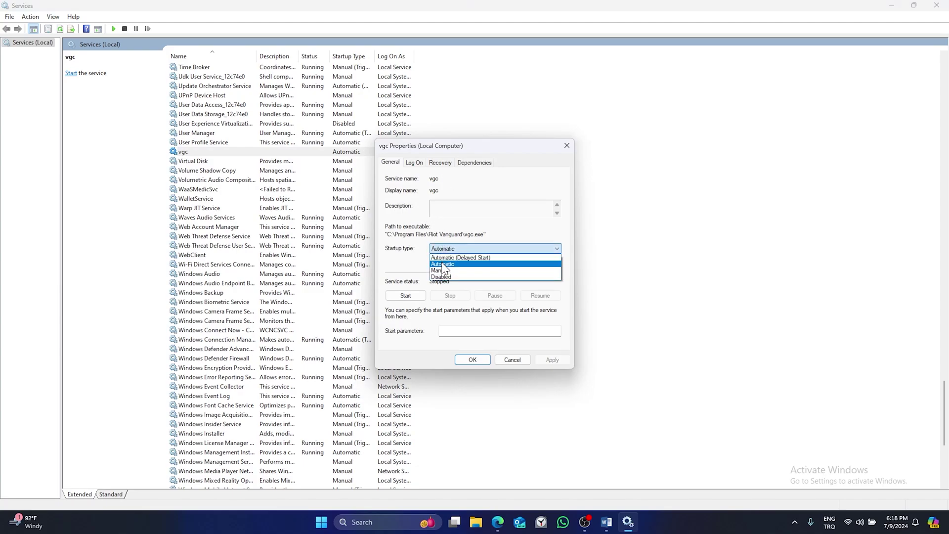
{"action": "left_click", "coordinate": [443, 265]}
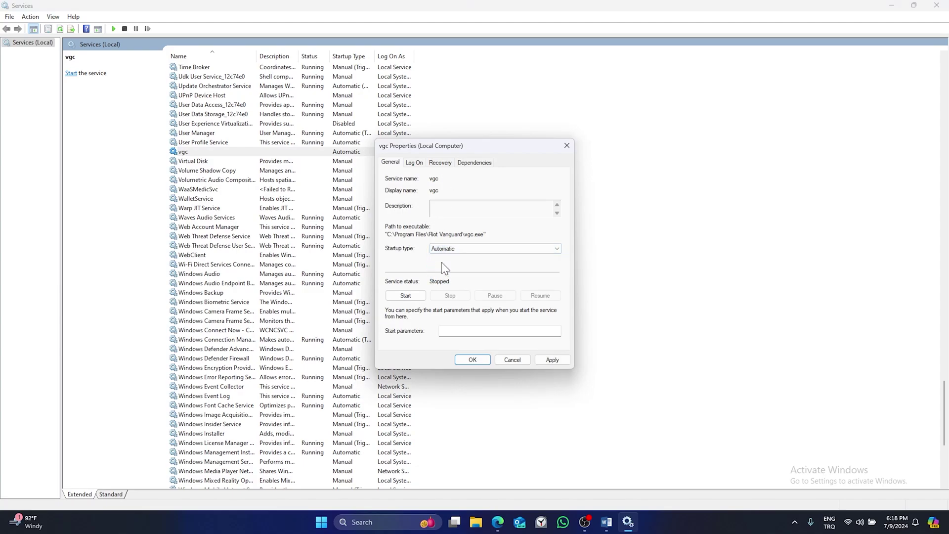
{"action": "left_click", "coordinate": [405, 296]}
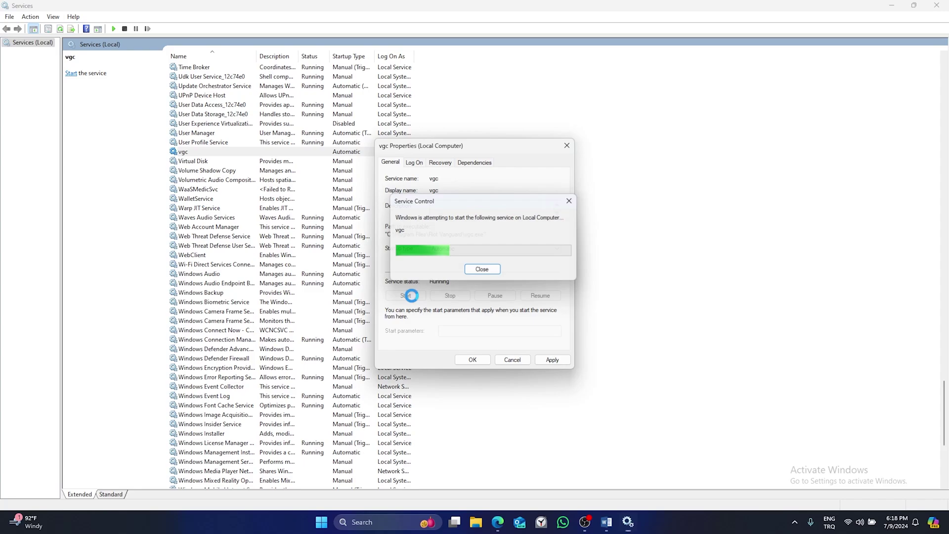
{"action": "left_click", "coordinate": [551, 358]}
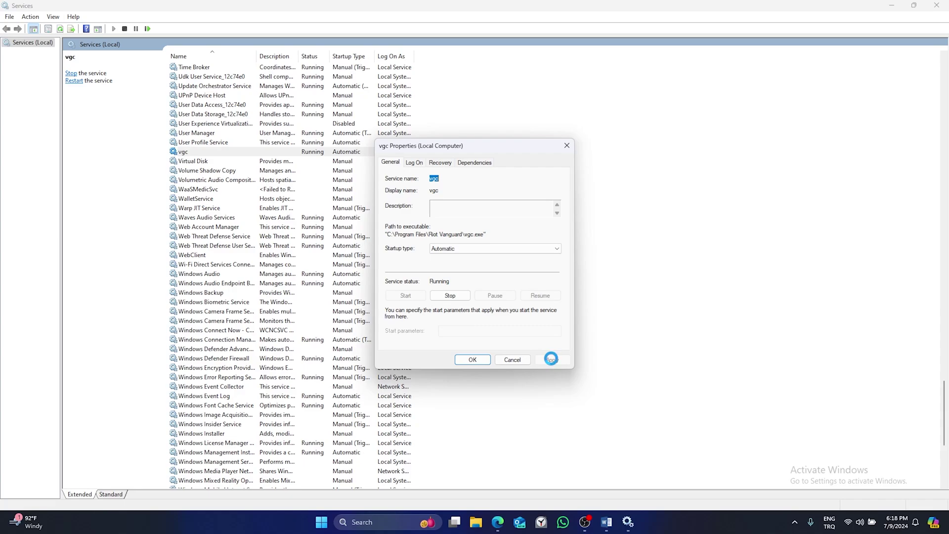
{"action": "left_click", "coordinate": [475, 361]}
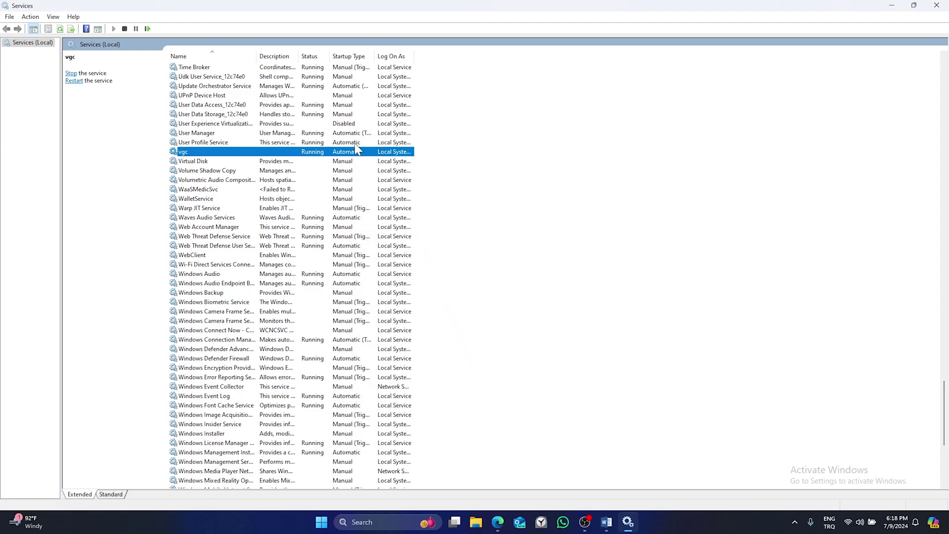
Step: Close Services and launch System Configuration by searching 'msconfig'
{"action": "left_click", "coordinate": [934, 5]}
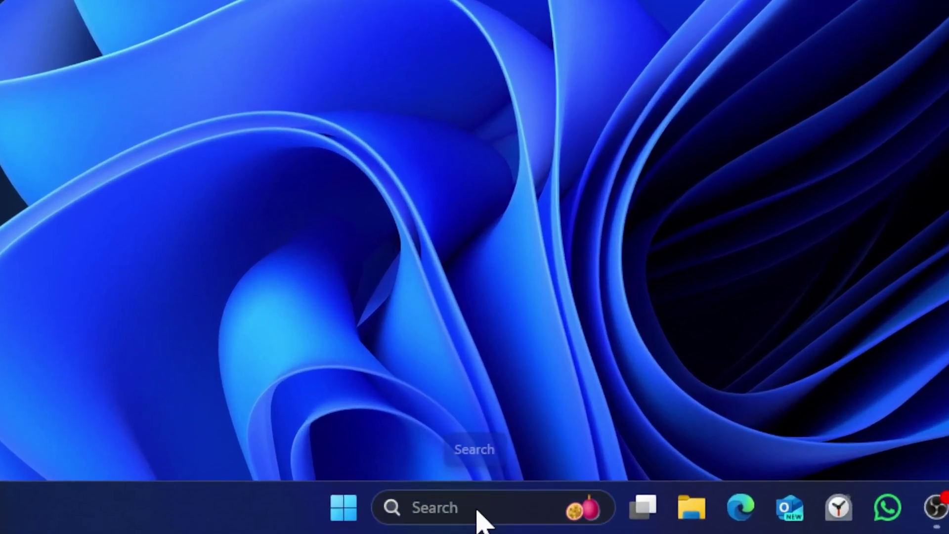
{"action": "left_click", "coordinate": [393, 524]}
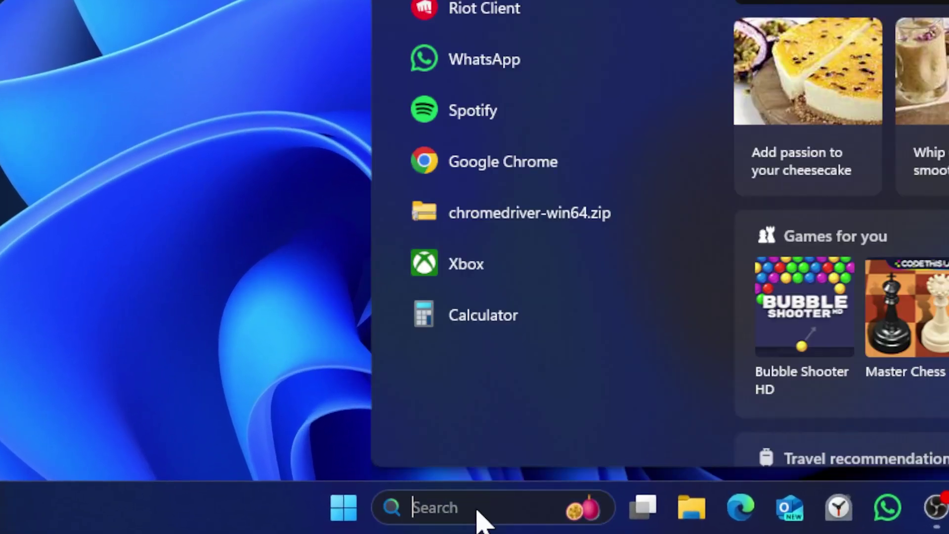
{"action": "type", "text": "mscon"}
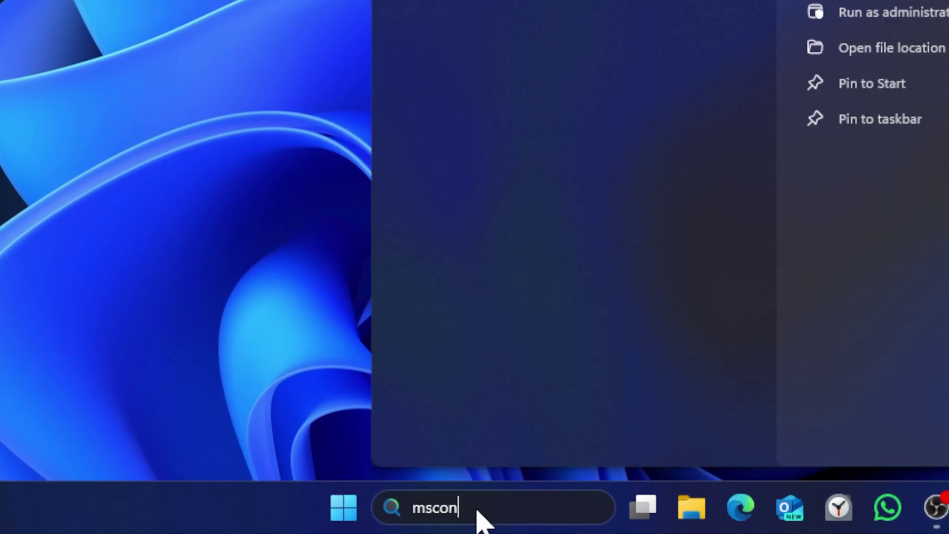
{"action": "type", "text": "fig"}
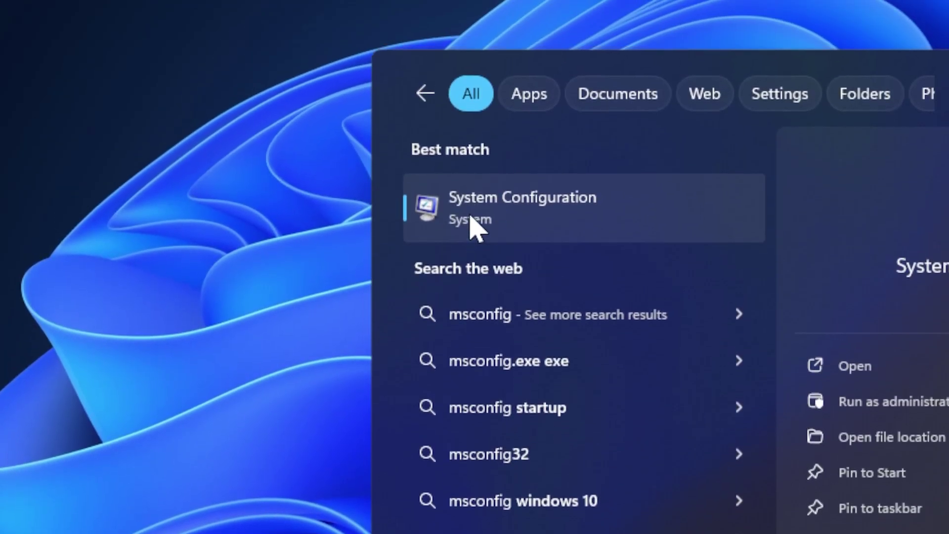
{"action": "left_click", "coordinate": [472, 225]}
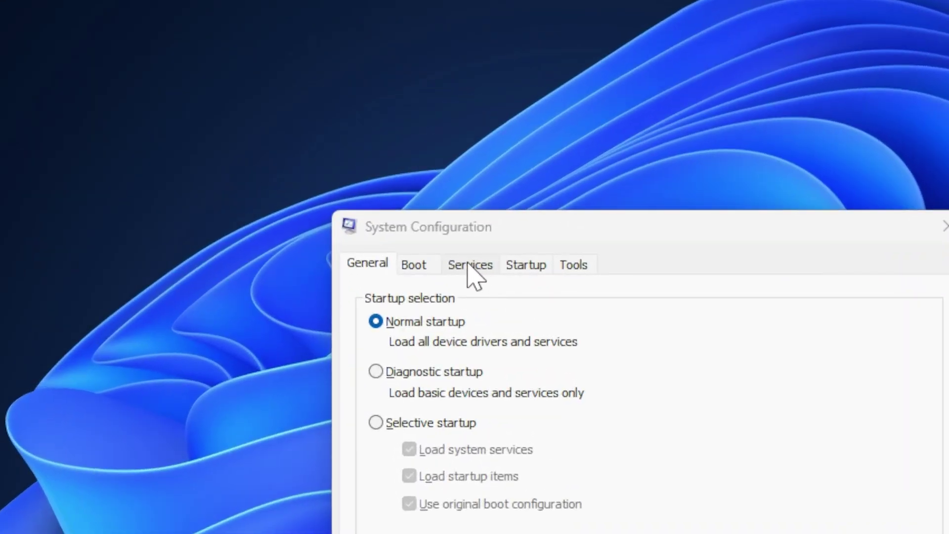
Step: Hide Microsoft services, keep vgc ticked, apply, and exit System Configuration without restarting
{"action": "left_click", "coordinate": [390, 183]}
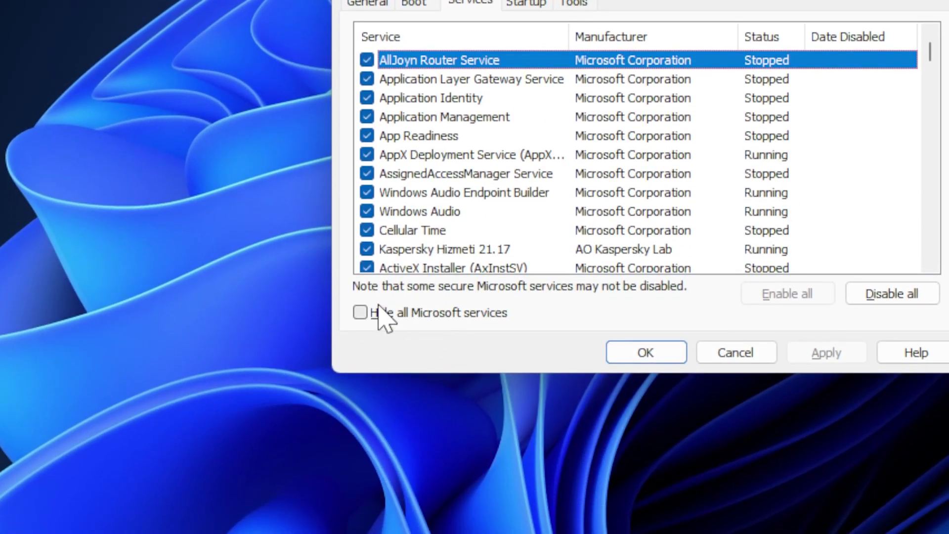
{"action": "left_click", "coordinate": [363, 313]}
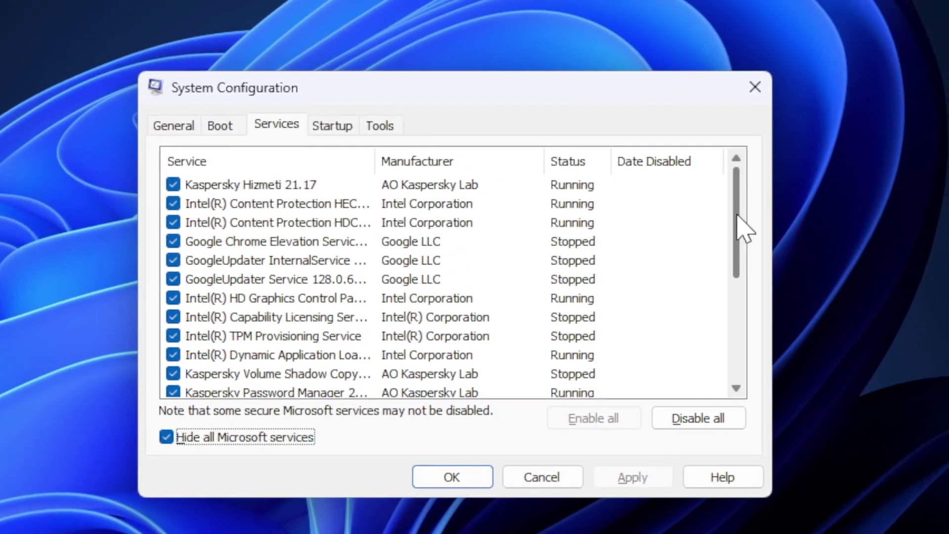
{"action": "left_click_drag", "start_coordinate": [931, 87], "coordinate": [930, 99]}
{"action": "left_click_drag", "start_coordinate": [741, 237], "coordinate": [740, 341]}
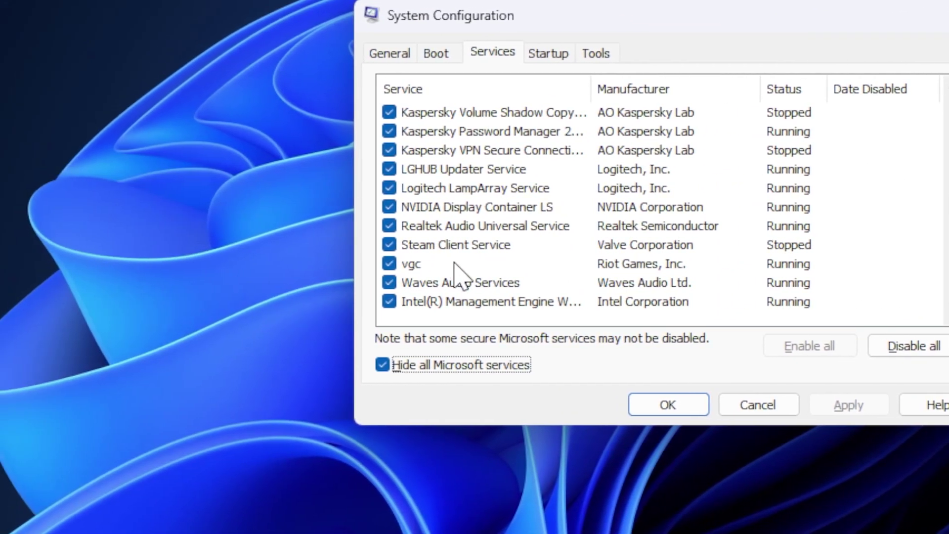
{"action": "left_click", "coordinate": [389, 264]}
{"action": "left_click", "coordinate": [389, 264]}
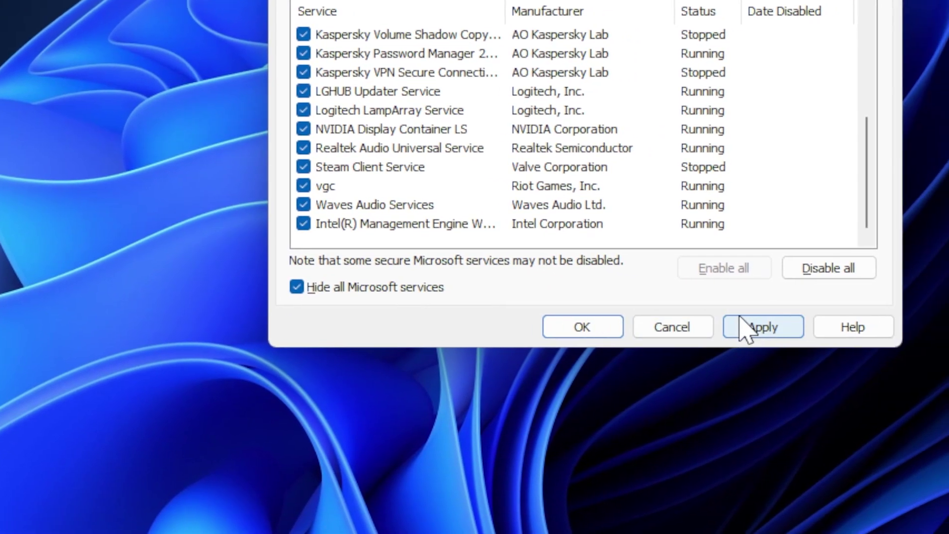
{"action": "left_click", "coordinate": [836, 406]}
{"action": "left_click", "coordinate": [583, 329]}
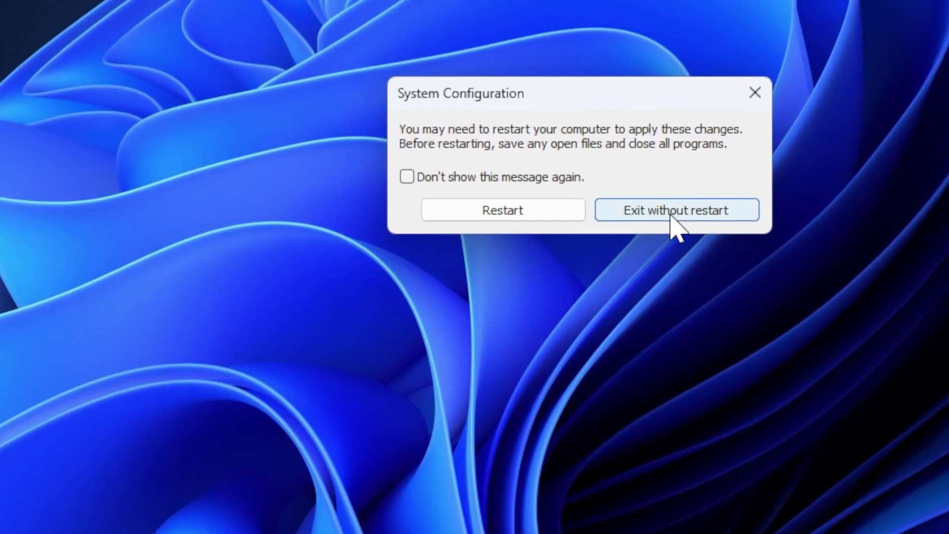
{"action": "left_click", "coordinate": [676, 184]}
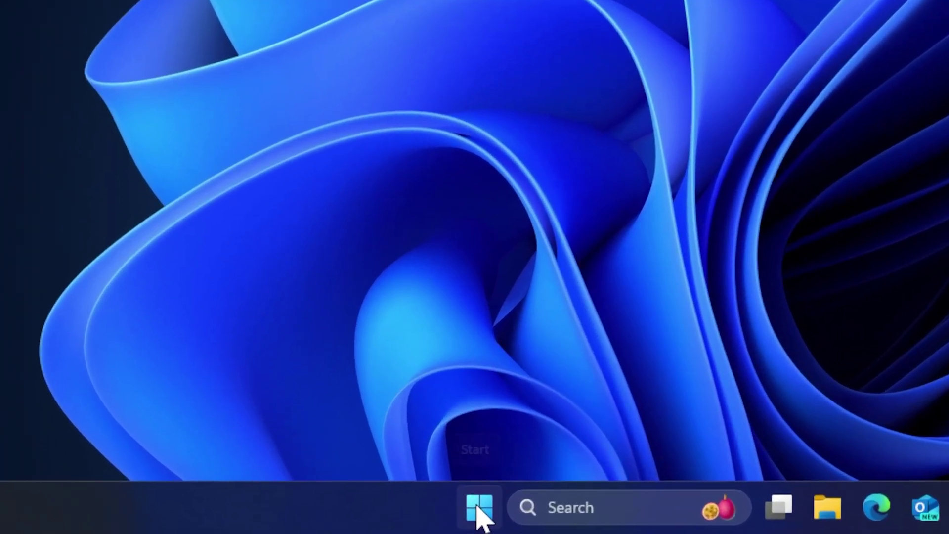
{"action": "left_click", "coordinate": [333, 521]}
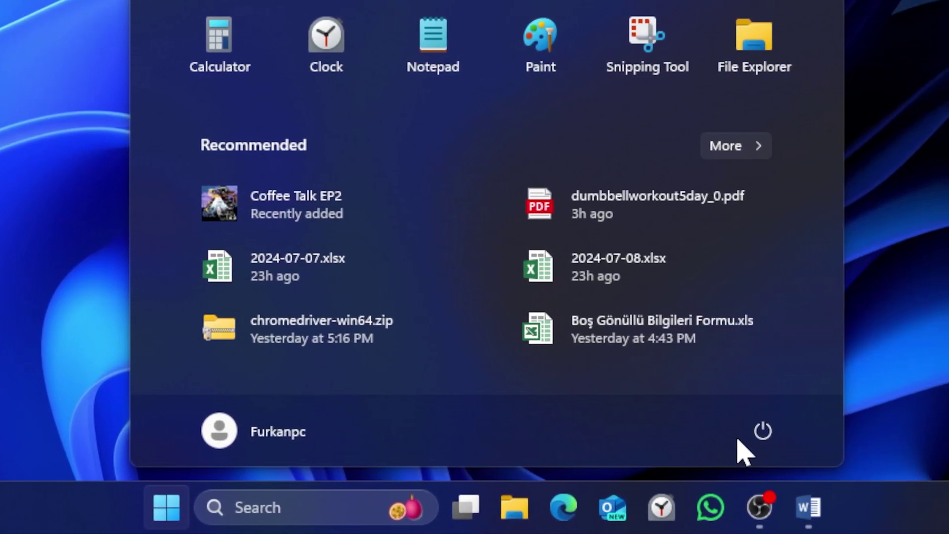
{"action": "left_click", "coordinate": [741, 435]}
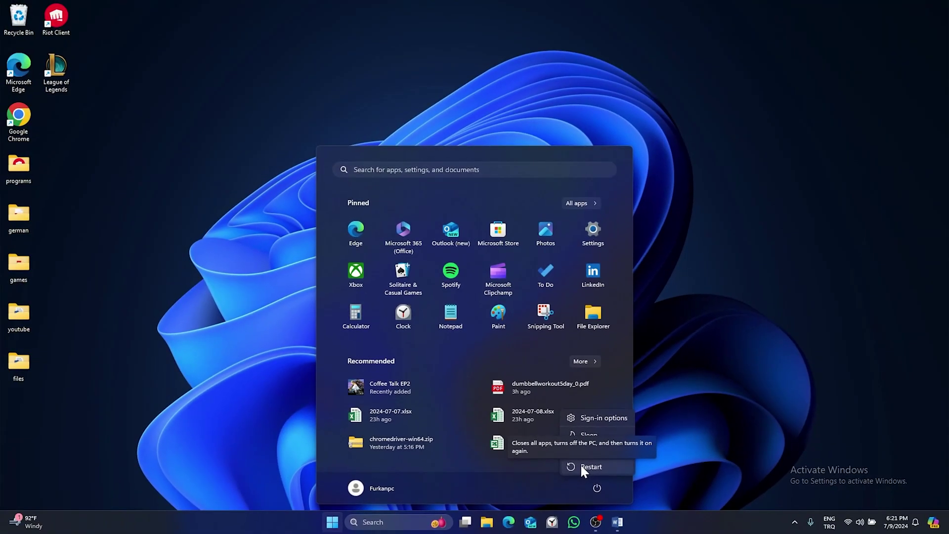
{"action": "key", "text": "Escape"}
{"action": "key", "text": "Escape"}
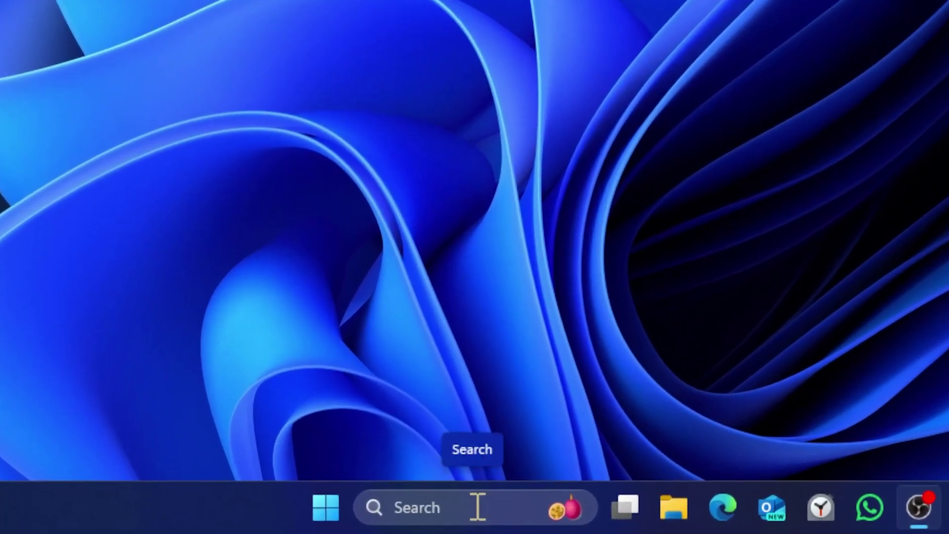
Step: Search for 'control panel' and open Control Panel from the results
{"action": "left_click", "coordinate": [400, 522]}
{"action": "type", "text": "control pan"}
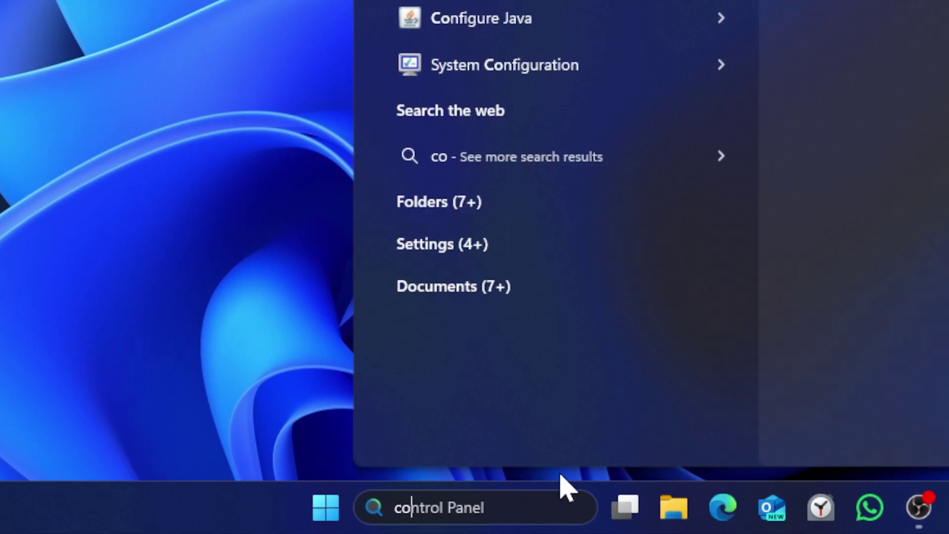
{"action": "type", "text": "el"}
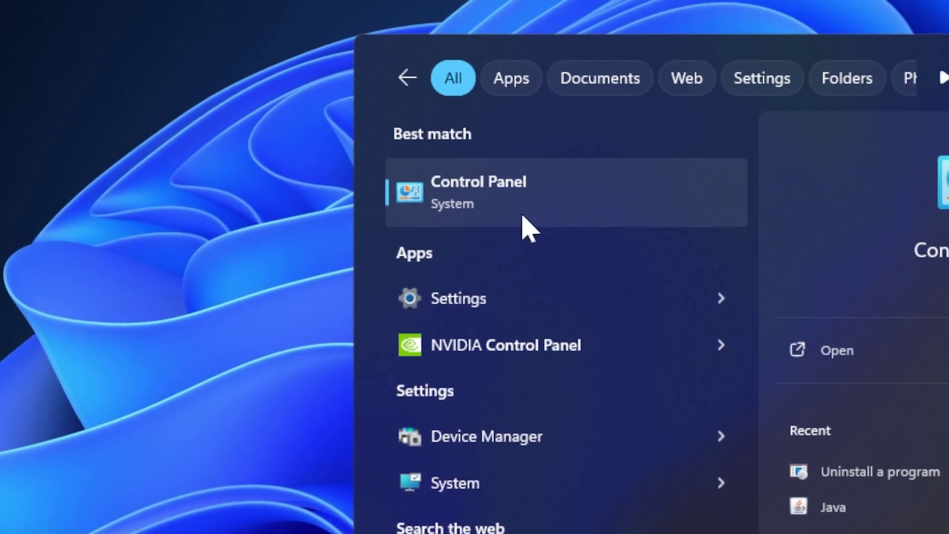
{"action": "left_click", "coordinate": [523, 210]}
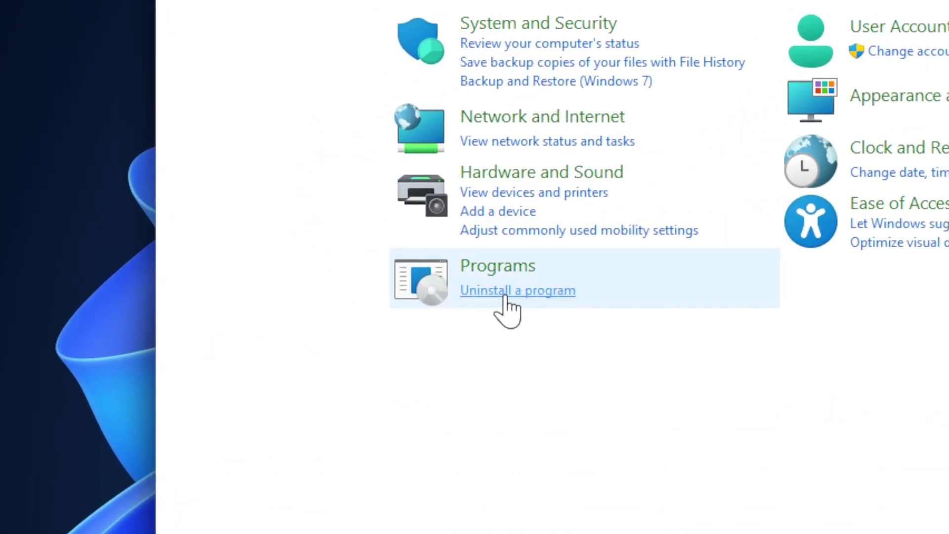
Step: Uninstall Riot Vanguard from Programs and Features and confirm the removal
{"action": "left_click", "coordinate": [500, 295]}
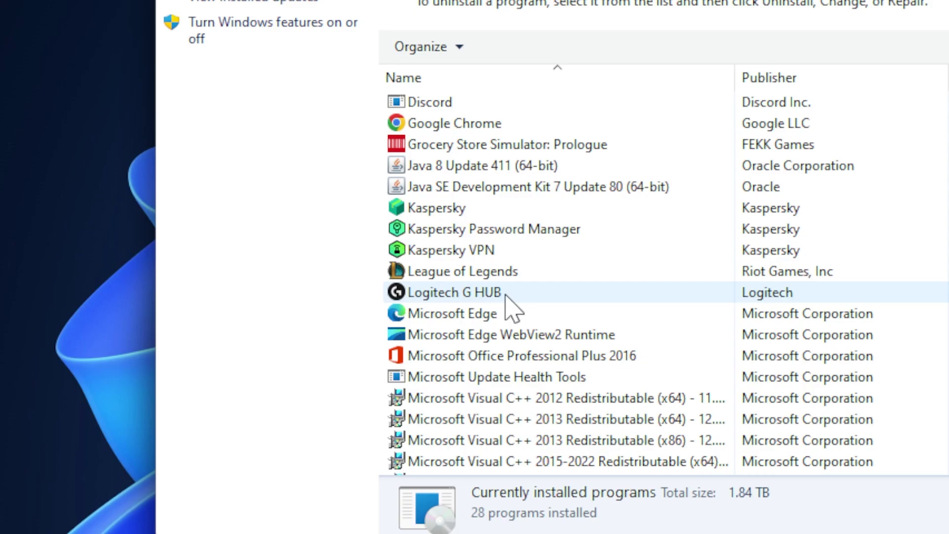
{"action": "scroll", "coordinate": [510, 296], "scroll_direction": "down", "scroll_amount": 4}
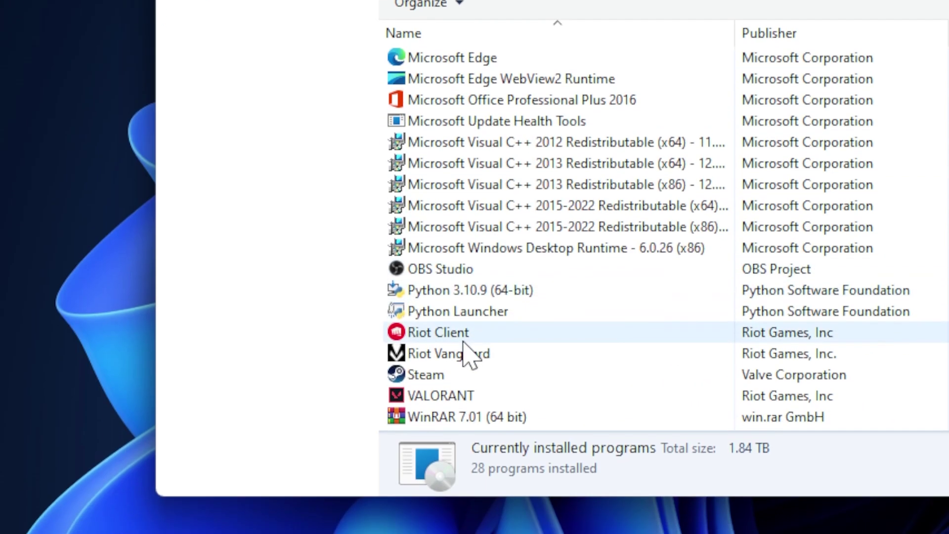
{"action": "left_click", "coordinate": [452, 352]}
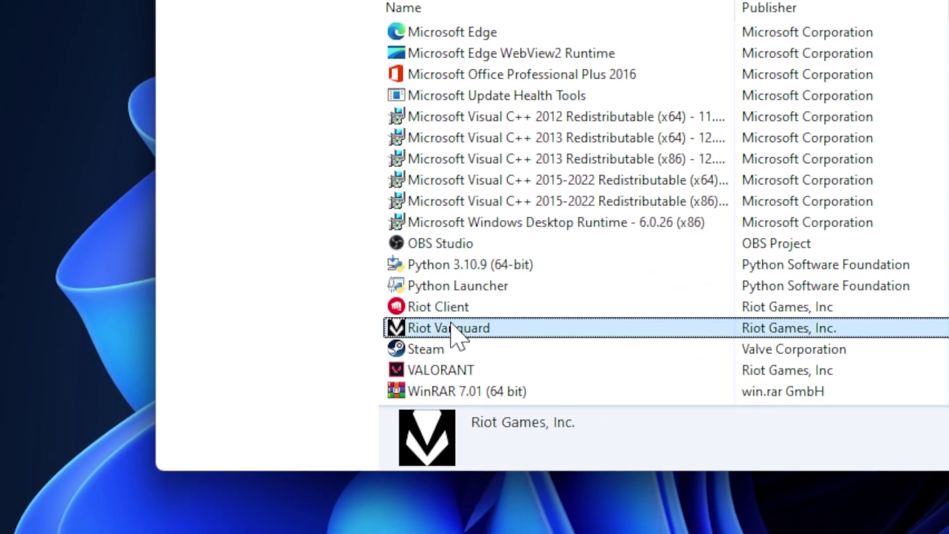
{"action": "right_click", "coordinate": [454, 354]}
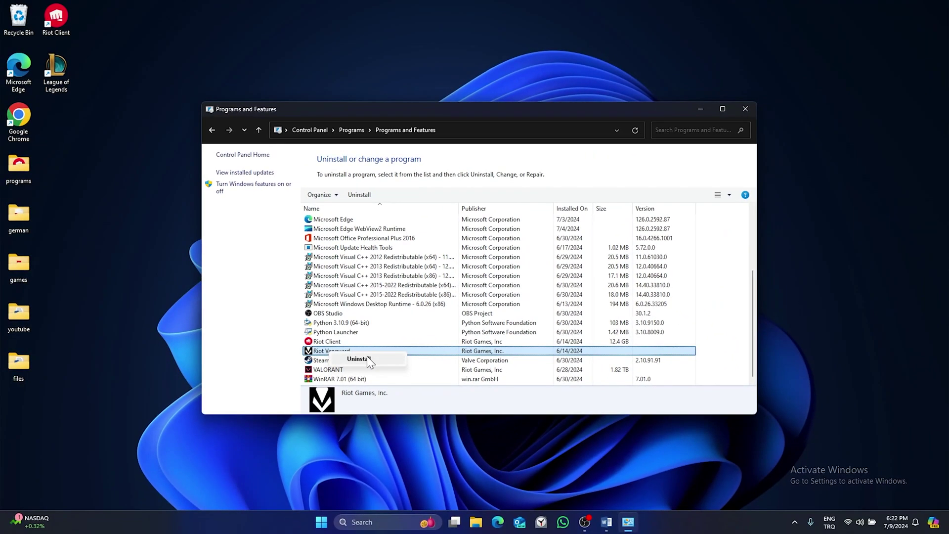
{"action": "left_click", "coordinate": [524, 338]}
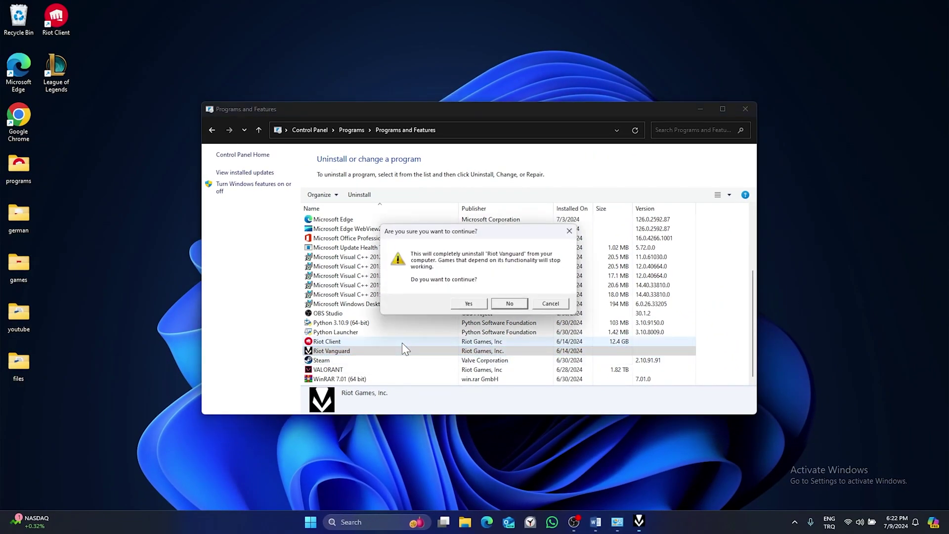
{"action": "left_click", "coordinate": [467, 304]}
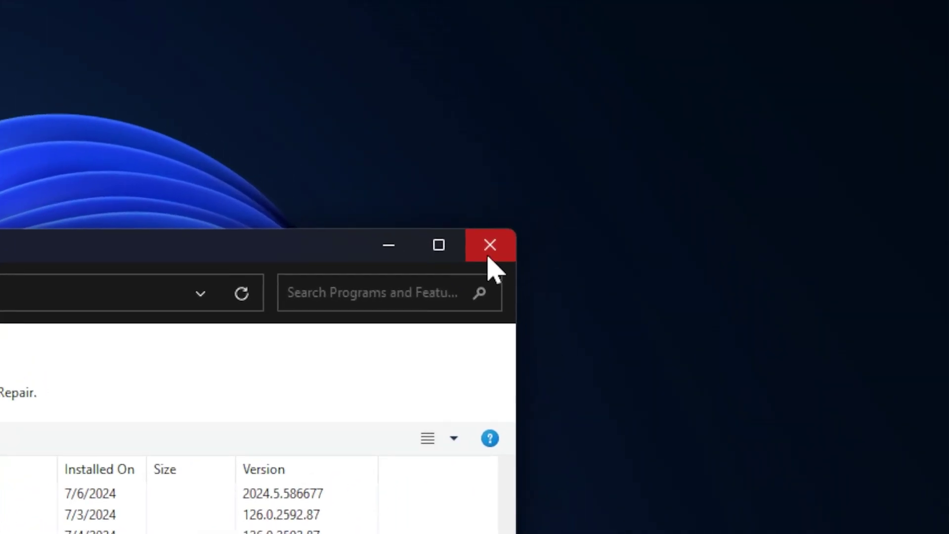
Step: Close Programs and Features, sign in to Riot Client, and start the League of Legends update
{"action": "left_click", "coordinate": [737, 117]}
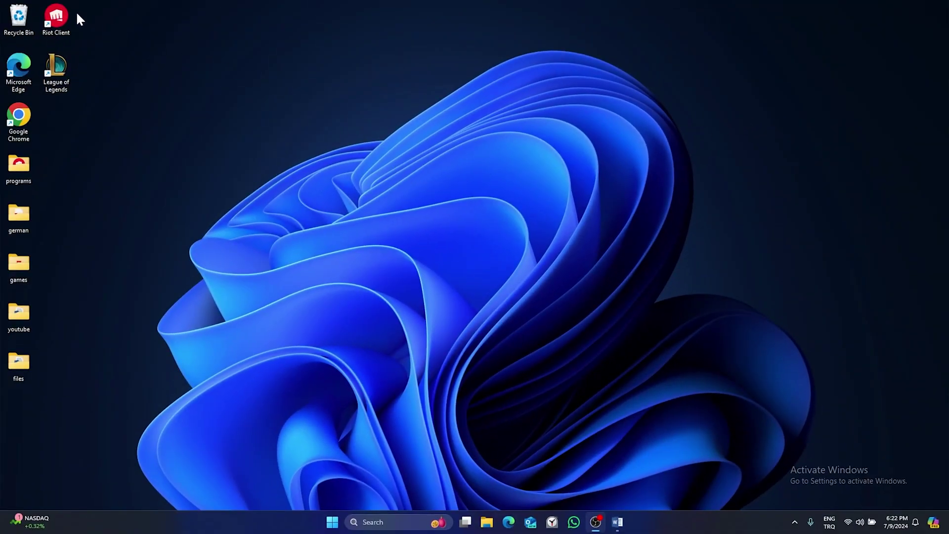
{"action": "double_click", "coordinate": [63, 15]}
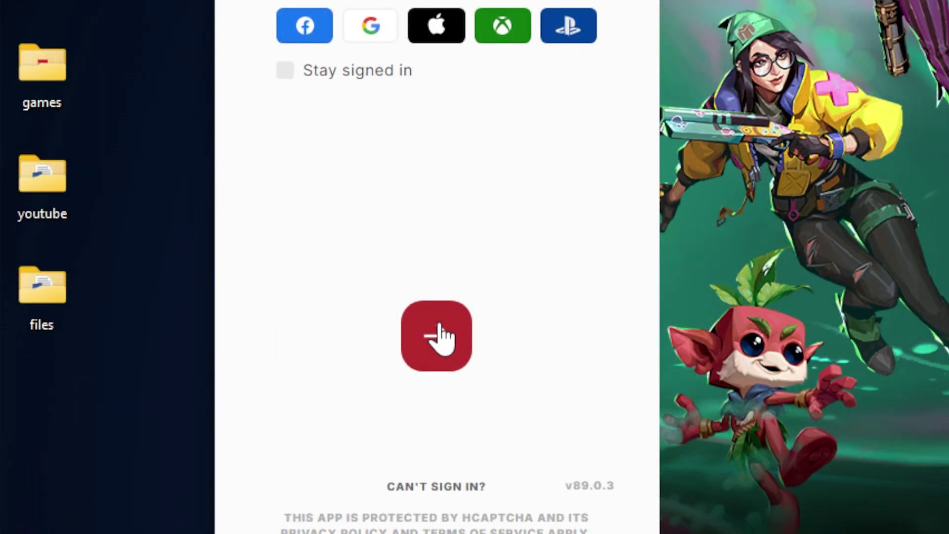
{"action": "left_click", "coordinate": [243, 452]}
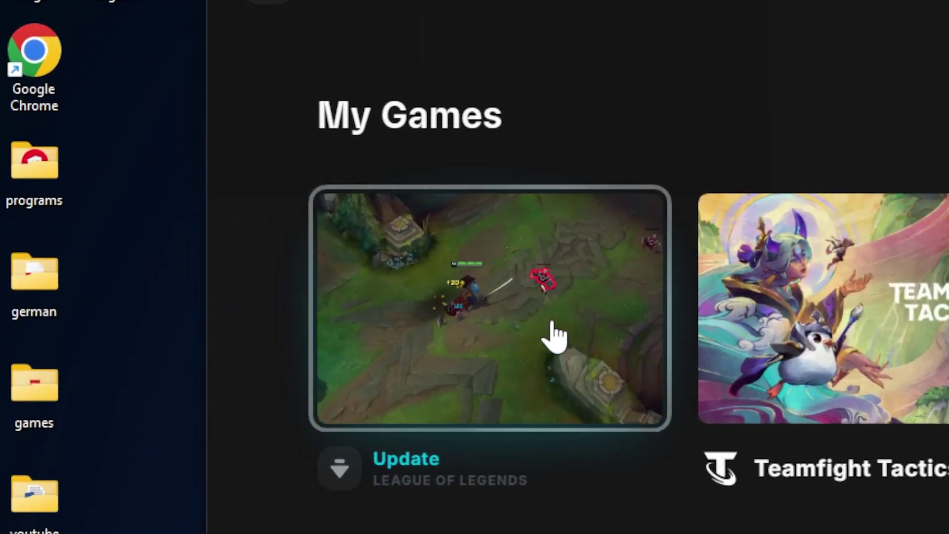
{"action": "left_click", "coordinate": [551, 332]}
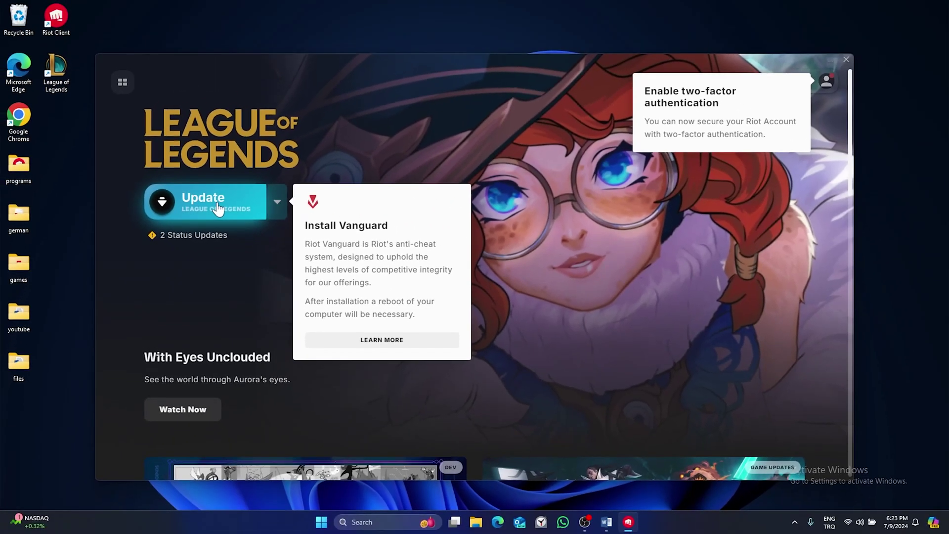
{"action": "left_click", "coordinate": [400, 220]}
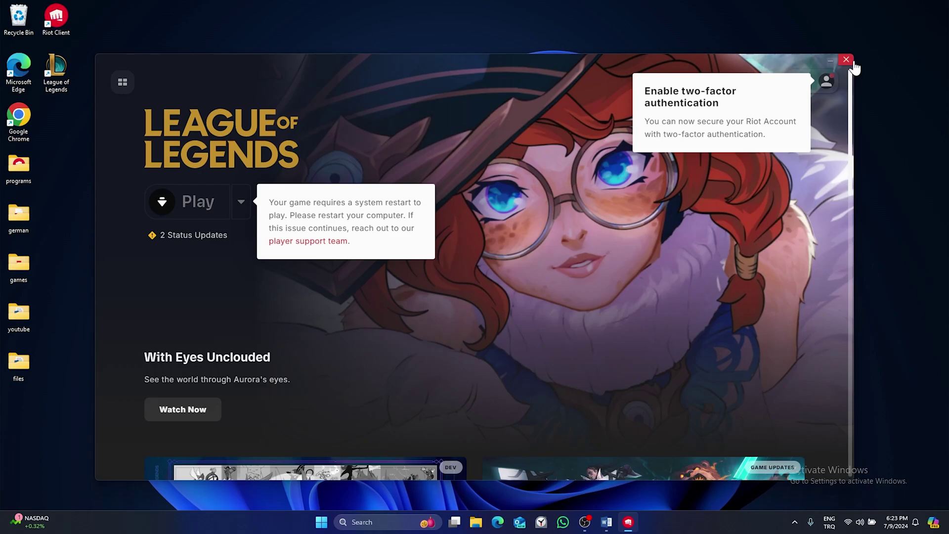
Step: Close the League of Legends launcher and check Start's power options before dismissing the menu
{"action": "left_click", "coordinate": [852, 62]}
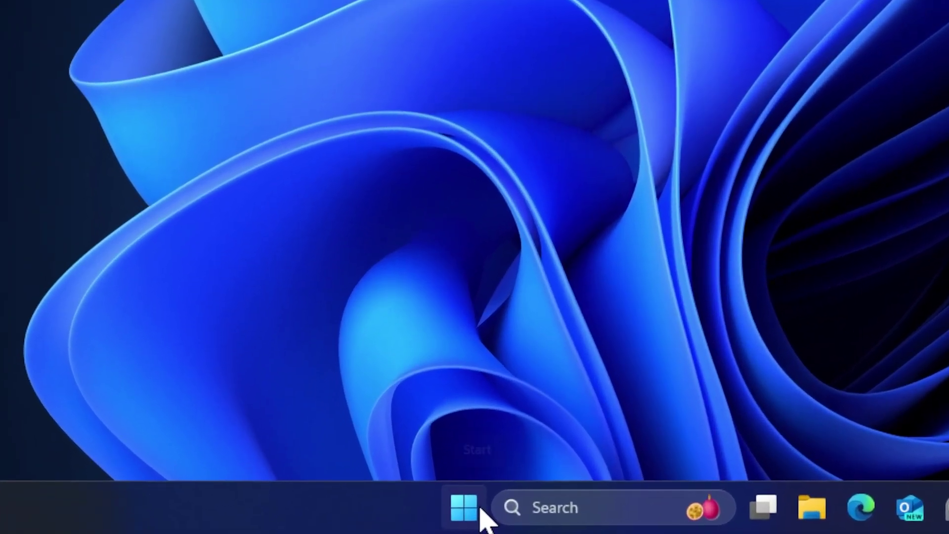
{"action": "left_click", "coordinate": [465, 508]}
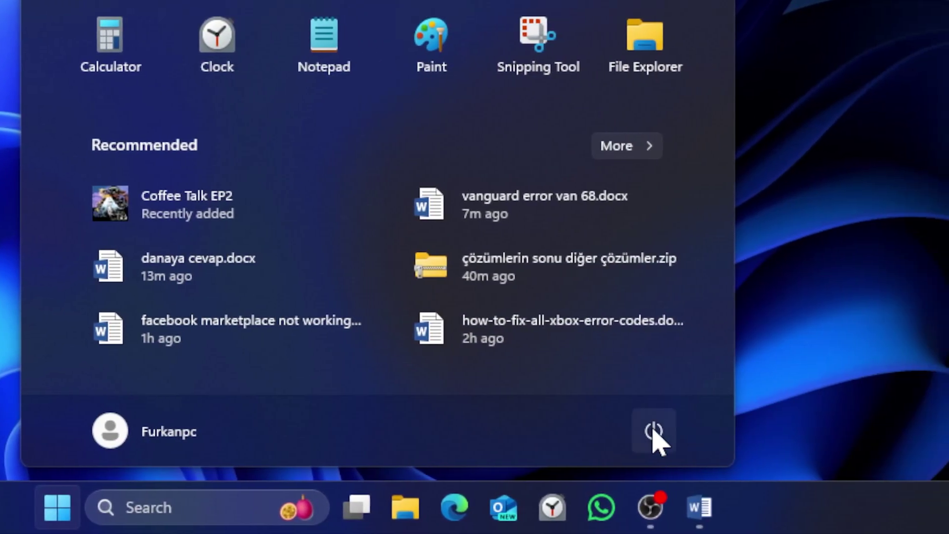
{"action": "left_click", "coordinate": [654, 432]}
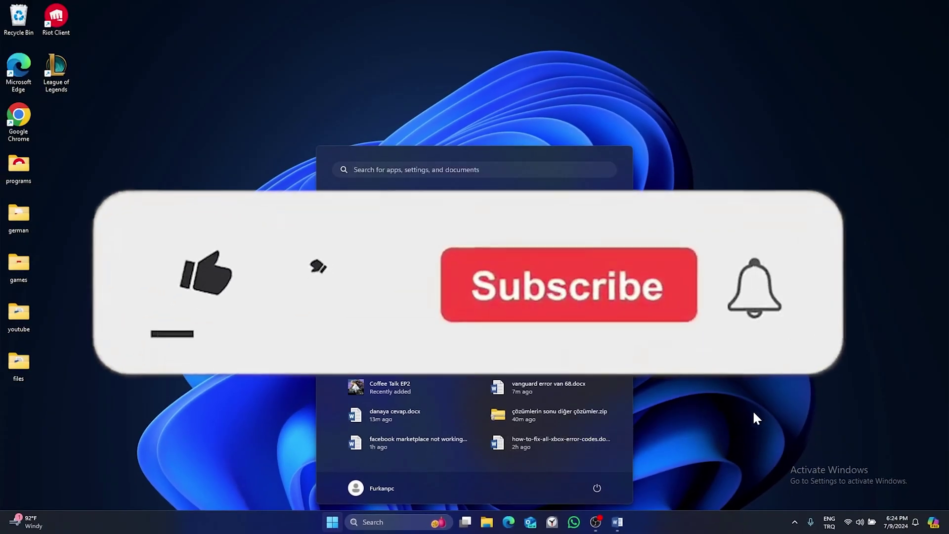
{"action": "key", "text": "Escape"}
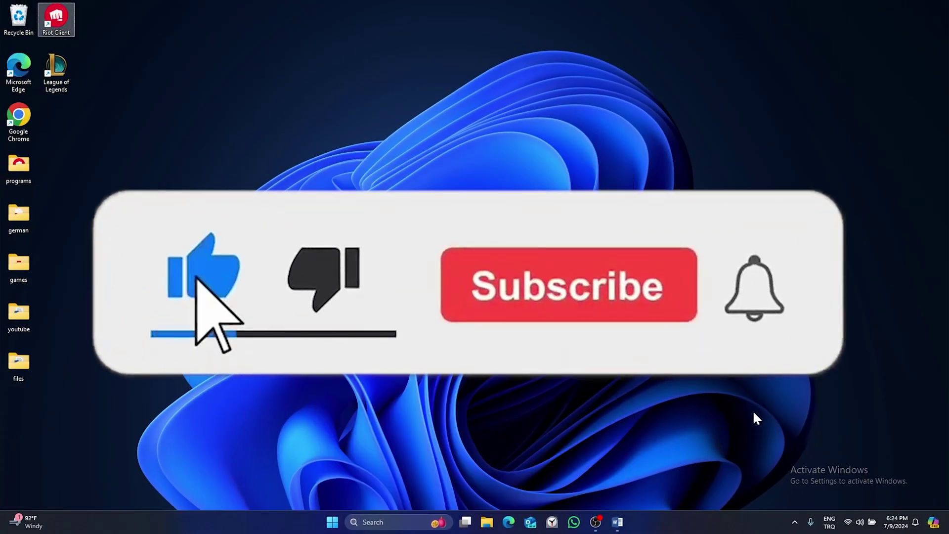